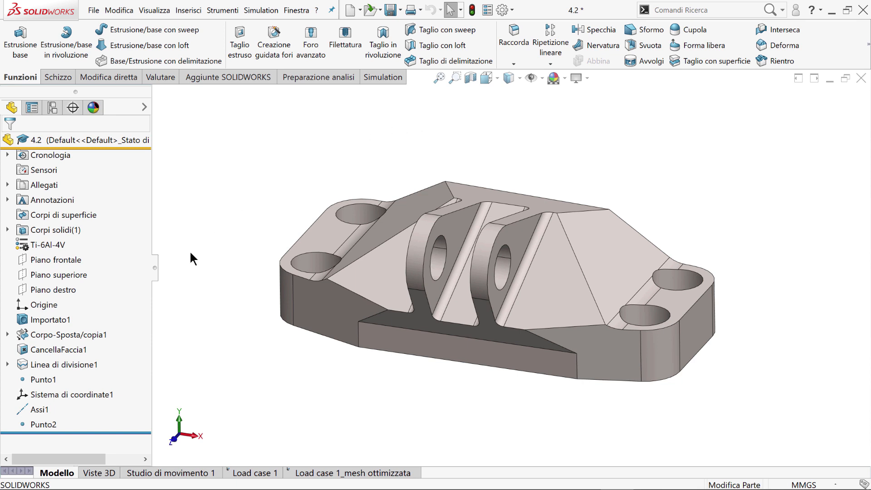
Add a configuration named Load case 2 with Sospendi funzioni unchecked, and suppress the Linea di divisione1 feature in it.
left_click(60, 350)
left_click(40, 426, "shift")
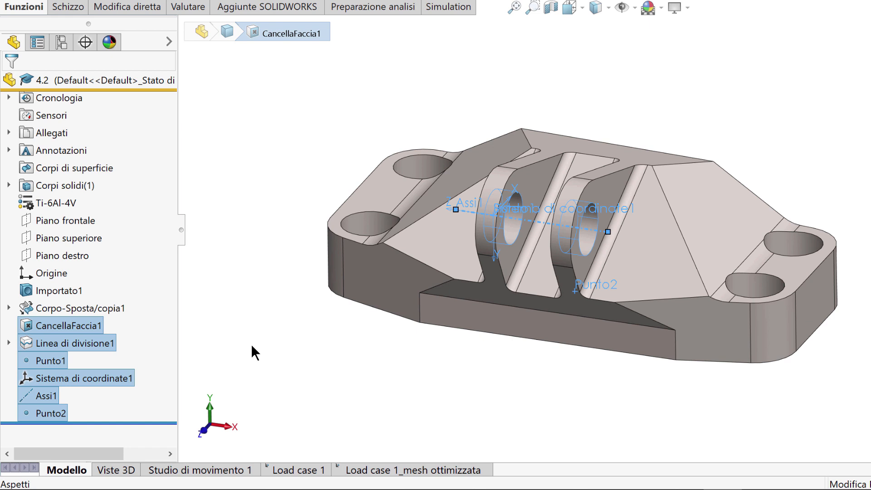
left_click(65, 45)
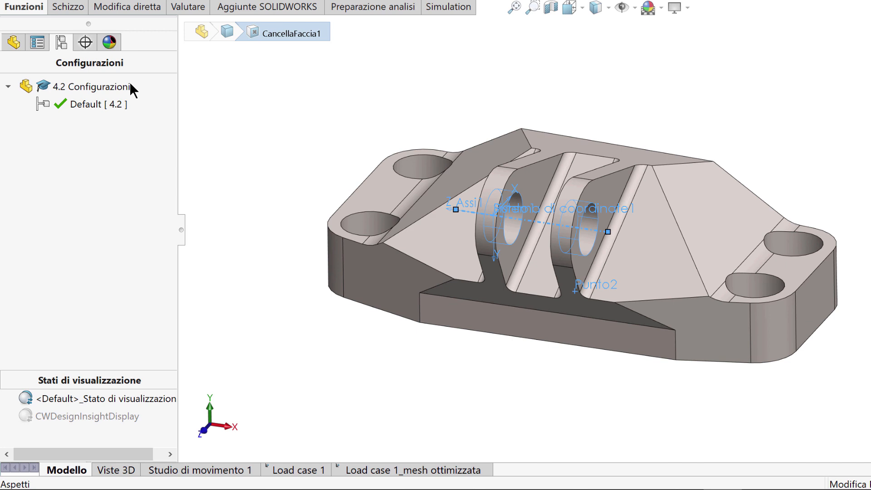
right_click(97, 85)
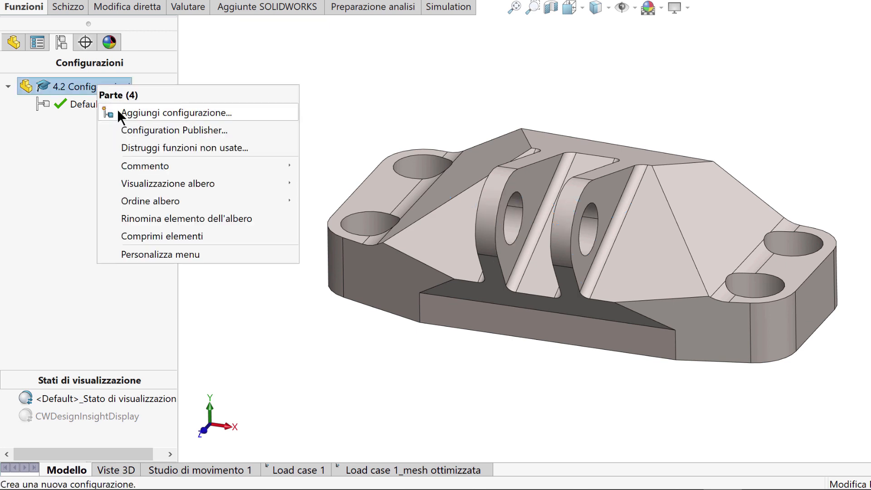
left_click(235, 112)
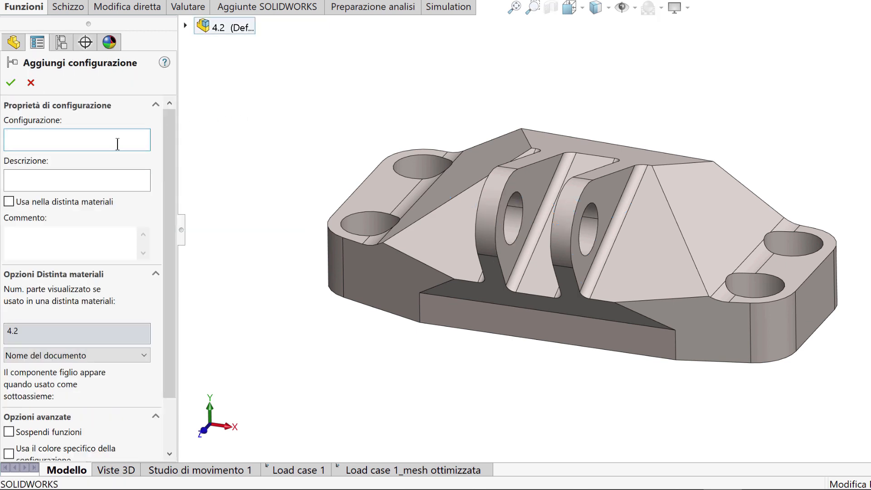
type("Load case 2")
left_click_drag(165, 154, 165, 247)
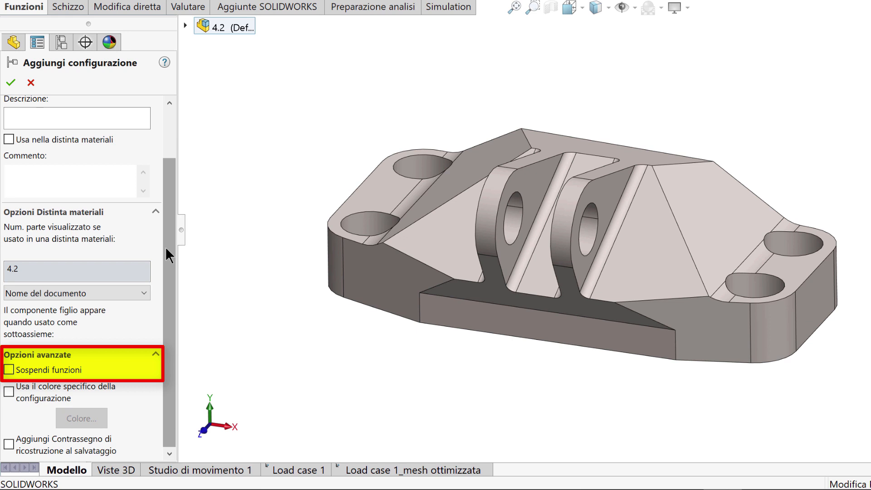
left_click(10, 82)
left_click(14, 42)
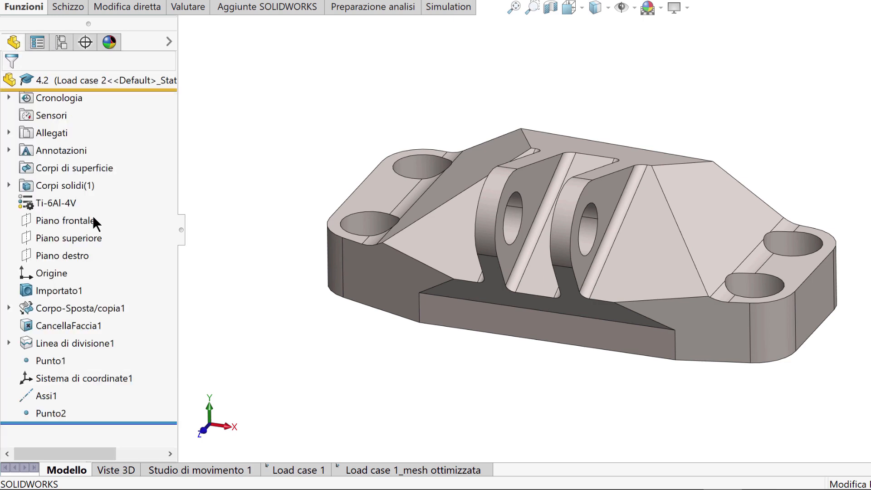
left_click(94, 341)
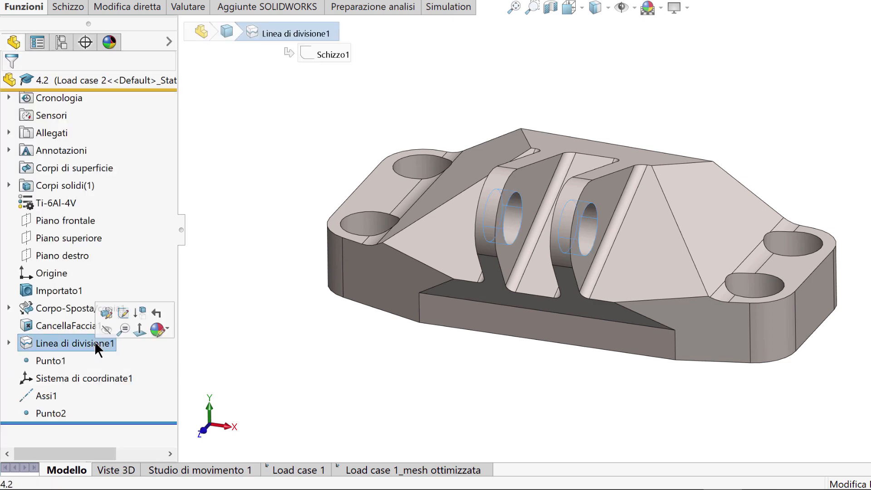
left_click(145, 318)
Sketch a vertical line about 19 mm long on the outer lug face, from the hole's highest point to its lowest.
scroll(566, 236, "down", 5)
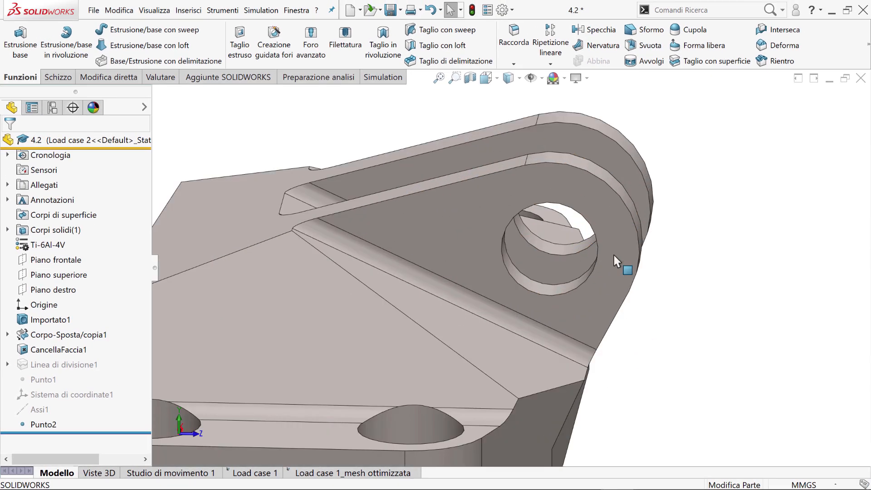
left_click(614, 255)
left_click(651, 232)
key("s")
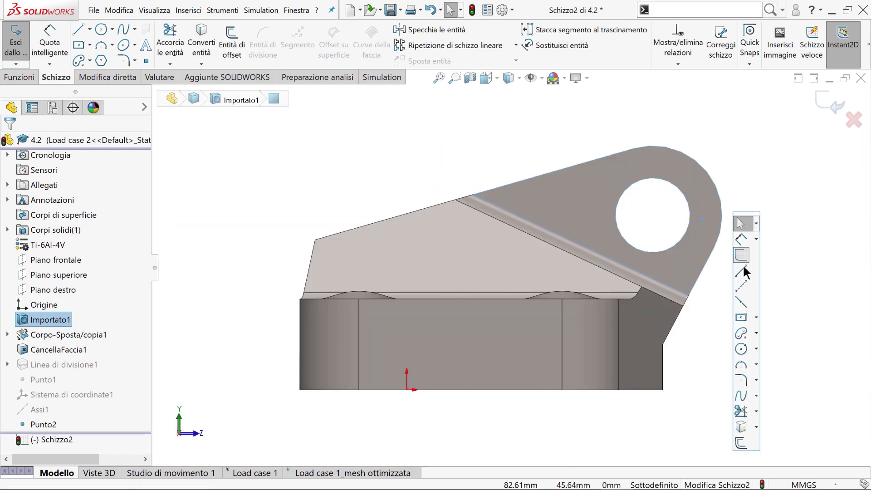
left_click(741, 287)
left_click(653, 178)
left_click(652, 252)
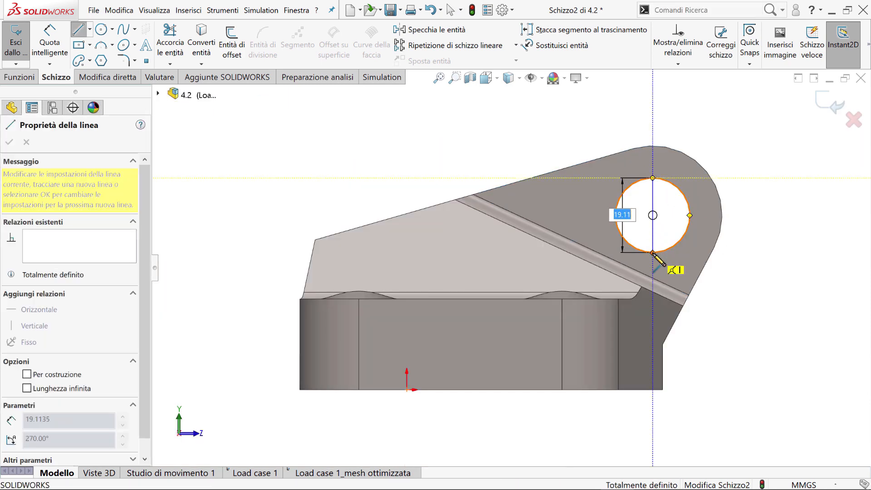
key("Escape")
middle_click_drag(709, 260, 676, 272)
left_click(831, 103)
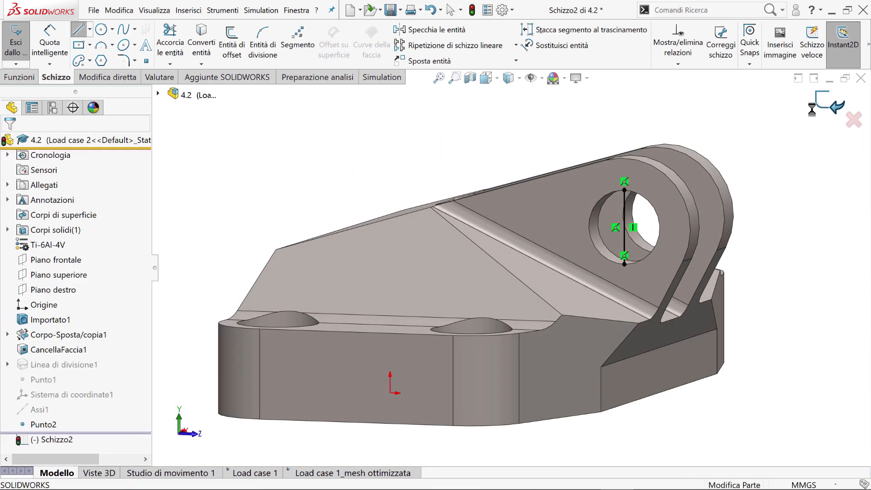
Create a projection split line that divides the lug hole's inner face with the sketched vertical line.
mouse_move(869, 44)
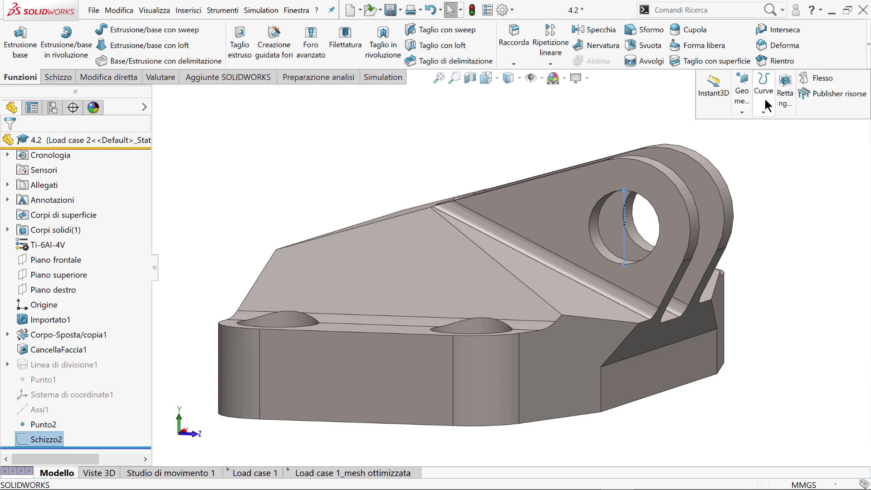
left_click(763, 113)
left_click(758, 123)
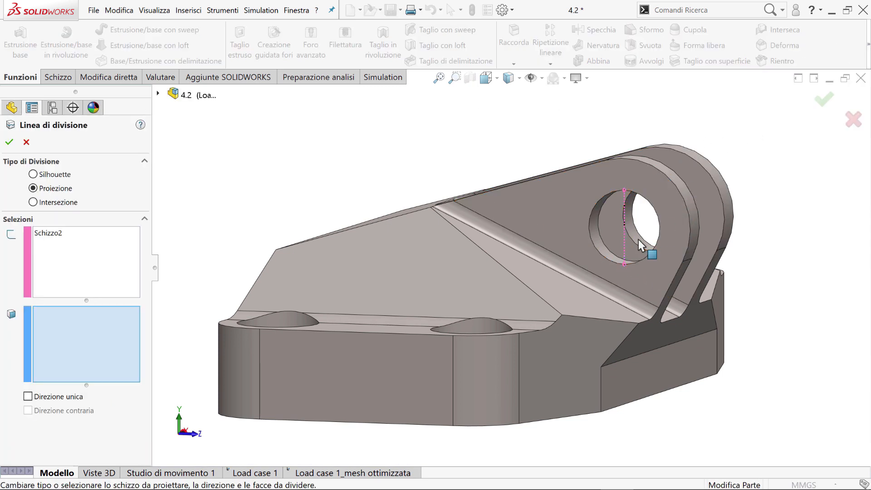
left_click(593, 240)
left_click(593, 240)
right_click(594, 238)
left_click(507, 149)
middle_click_drag(629, 227, 590, 242)
scroll(531, 245, "up", 3)
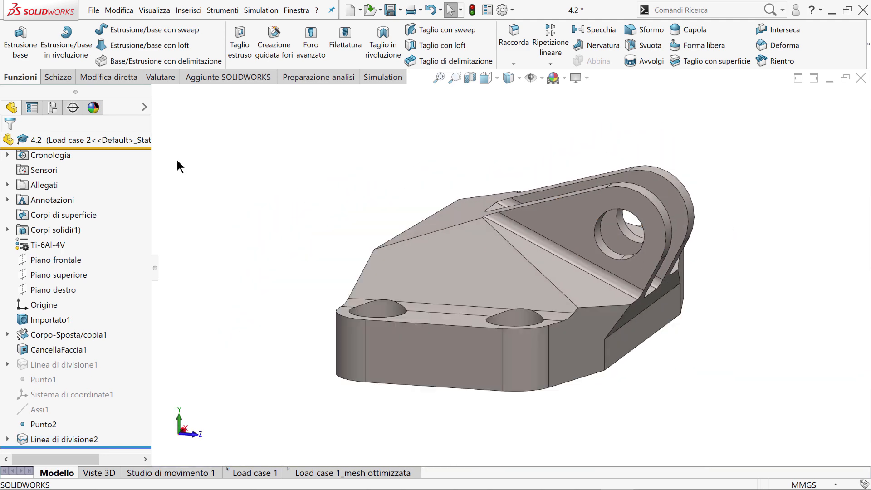
Activate the Default configuration, continue past the sketch rebuild error and dismiss the error report.
left_click(52, 108)
double_click(74, 161)
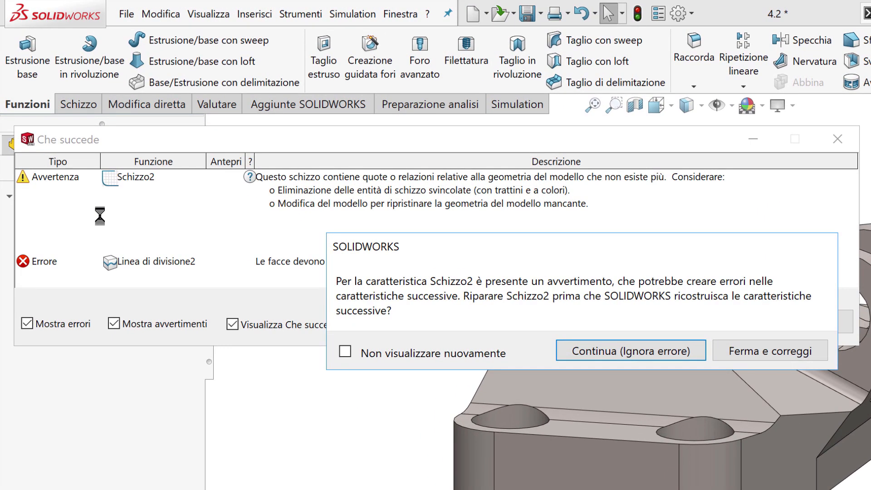
left_click(654, 347)
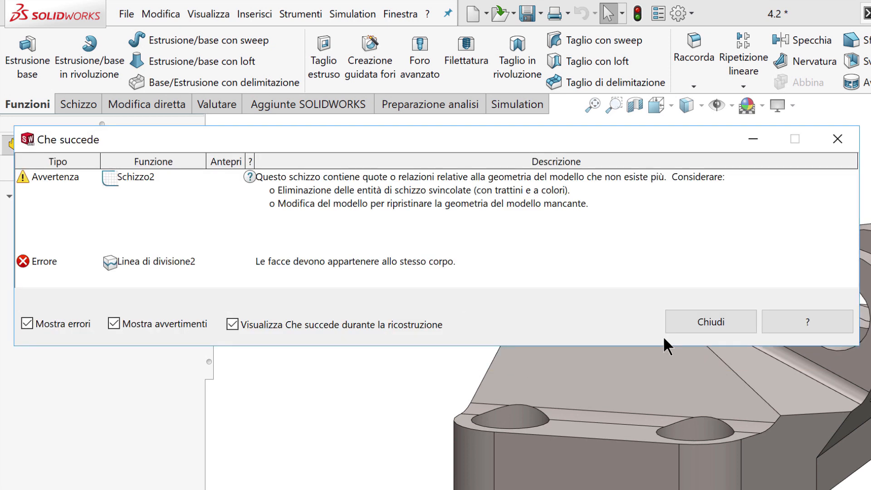
left_click(714, 317)
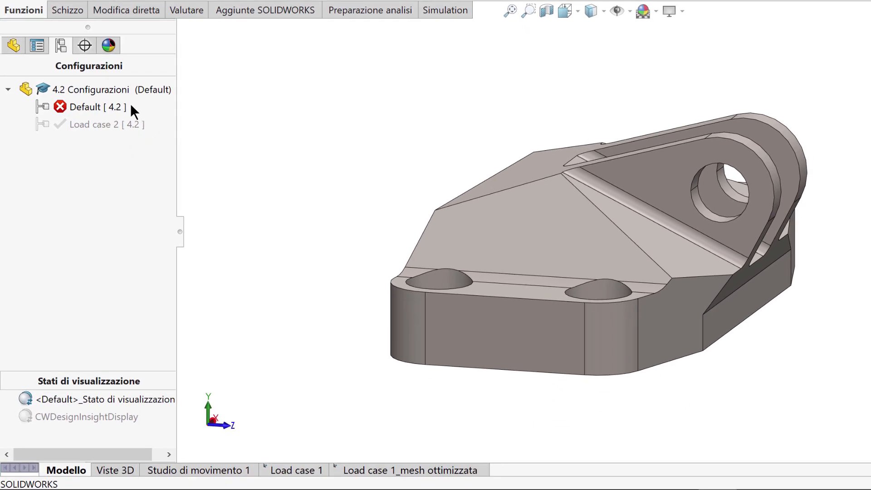
Examine the new split line's error in the Default configuration and check the Load case 1_mesh ottimizzata study.
left_click(23, 45)
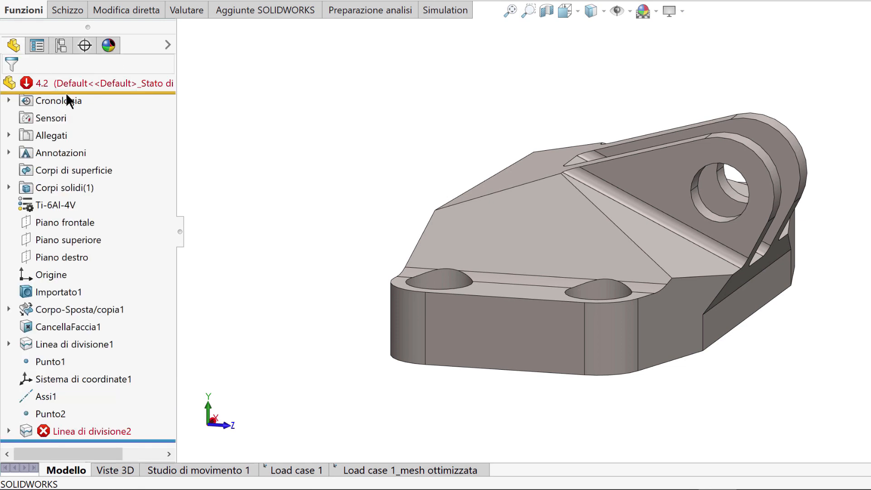
mouse_move(112, 431)
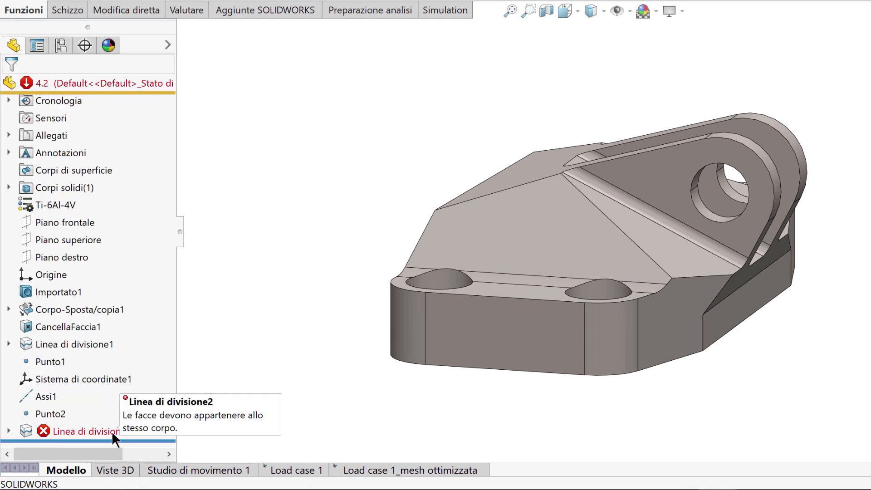
left_click(385, 471)
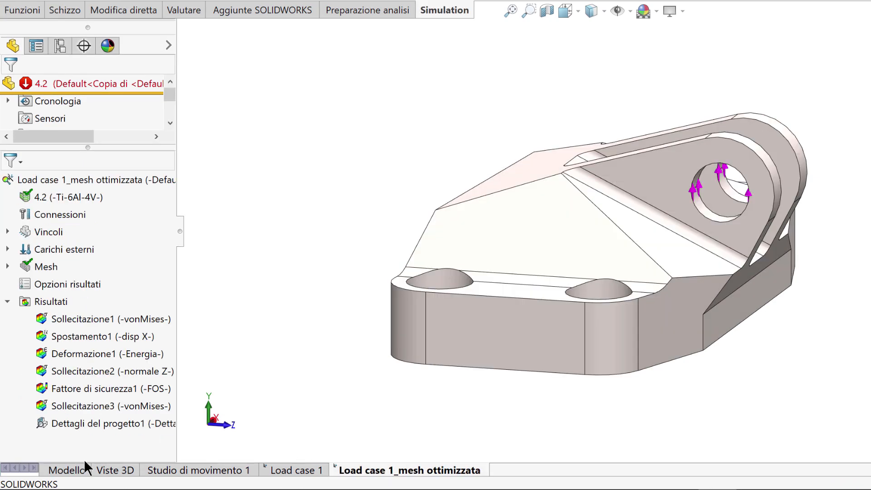
left_click(67, 471)
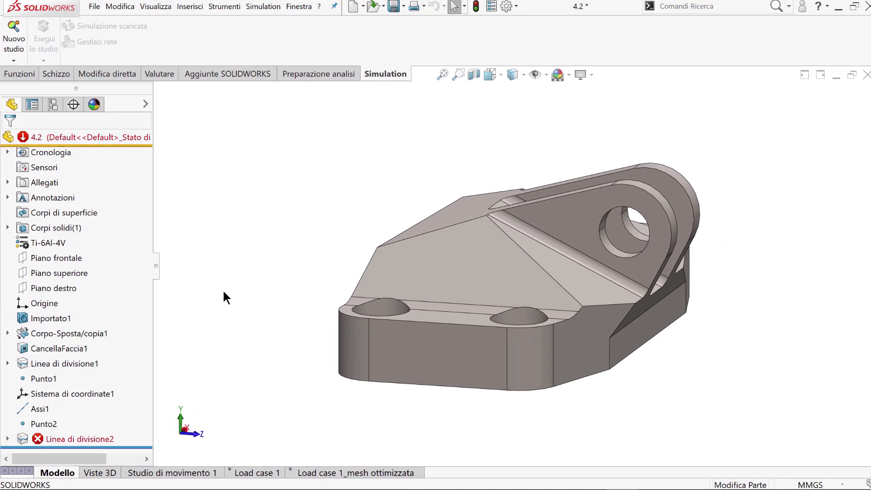
Reload the part from its saved file, discarding the new configuration, sketch and split line.
left_click(96, 10)
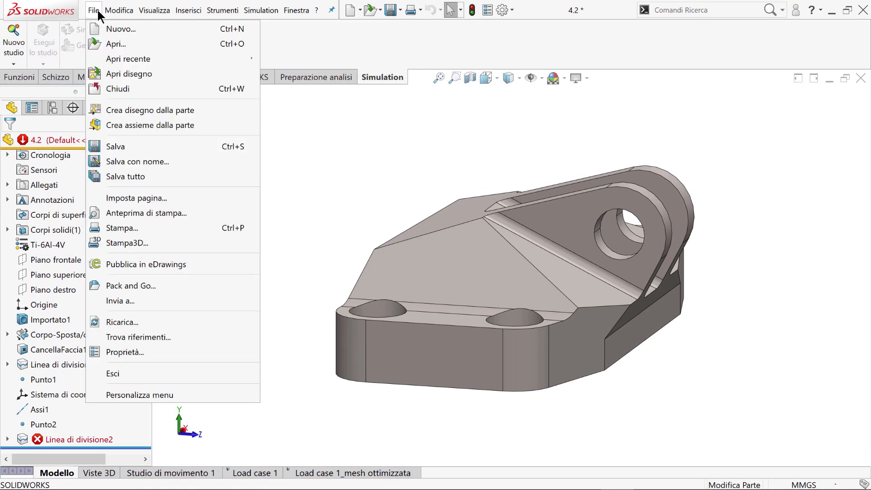
left_click(151, 320)
left_click(295, 314)
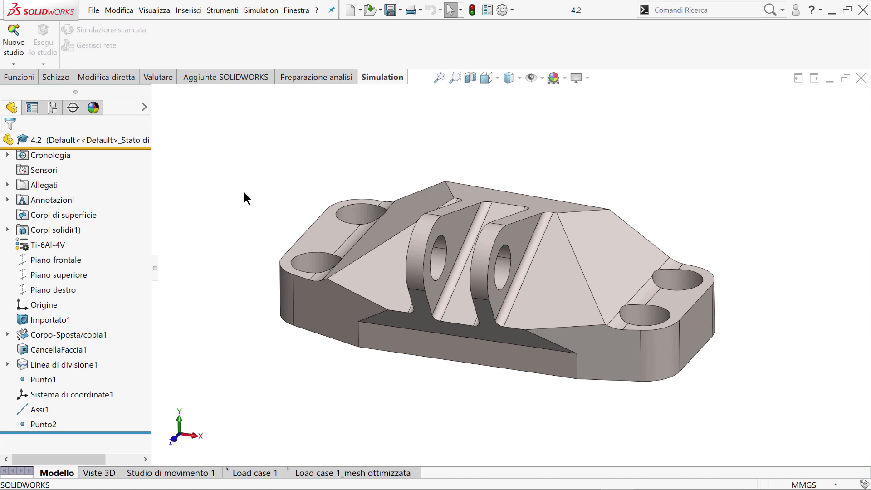
Enable Sospendi funzioni in the advanced options of the Default configuration's properties.
left_click(53, 107)
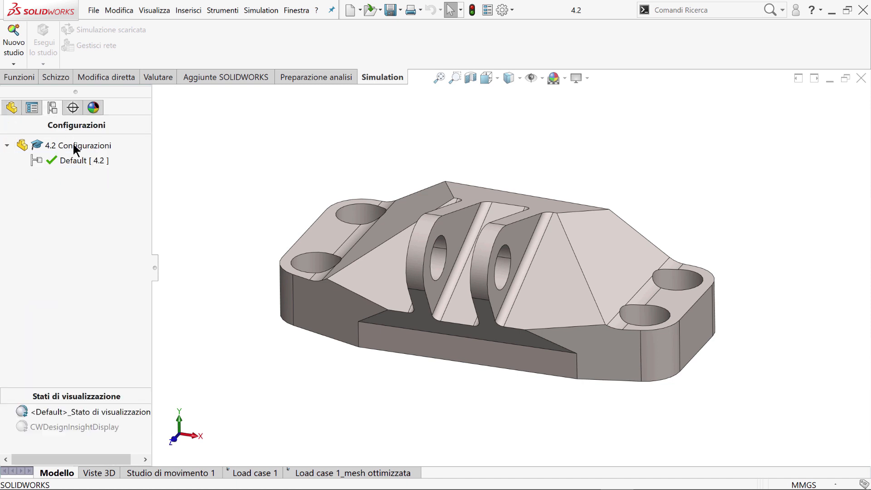
right_click(96, 161)
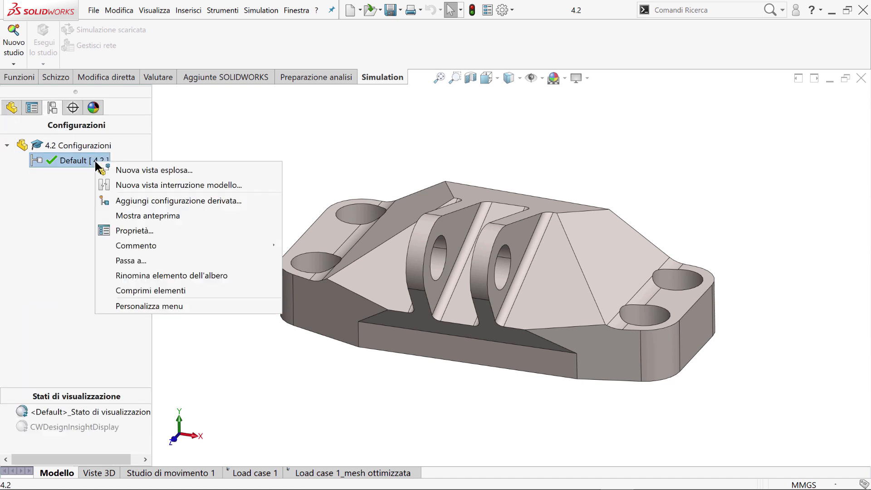
left_click(161, 229)
scroll(147, 218, "down", 1)
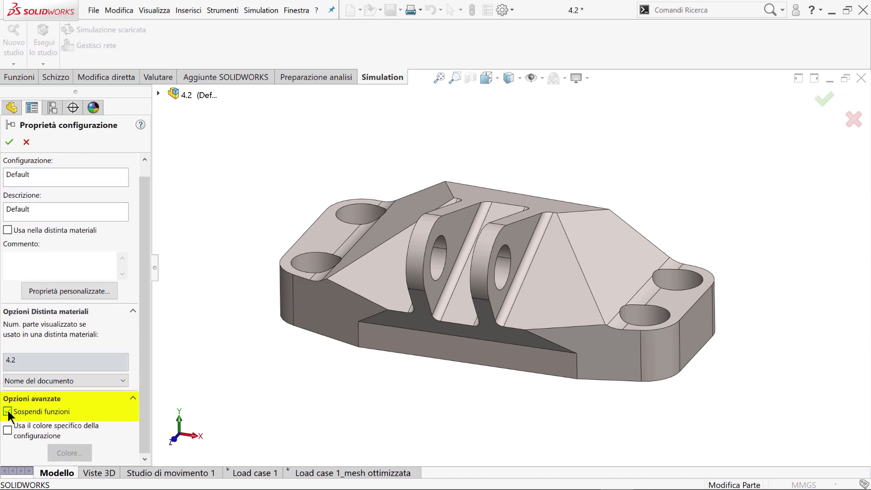
left_click(9, 142)
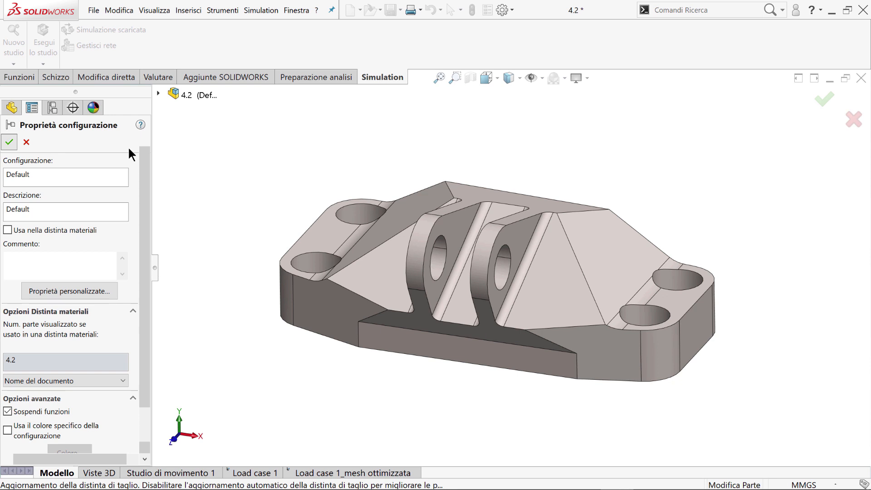
key("Return")
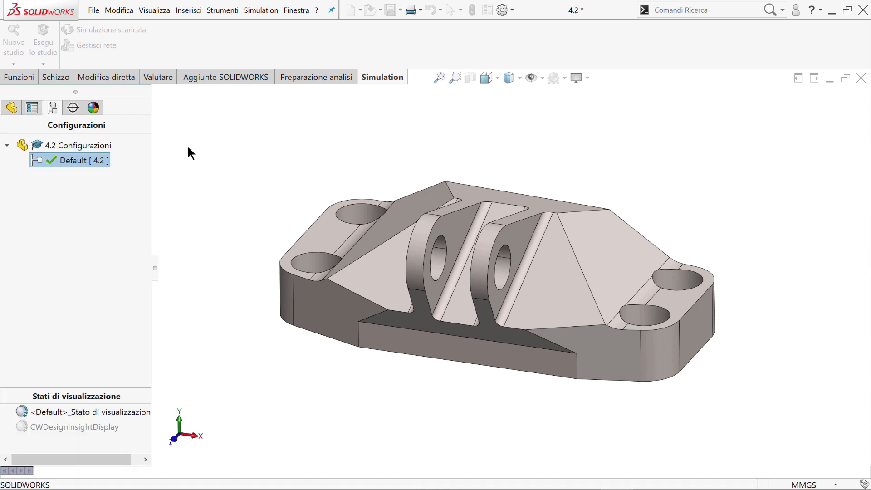
Add a configuration named Load case 2 with Sospendi funzioni enabled, and suppress the Linea di divisione1 feature in it.
right_click(91, 146)
left_click(186, 169)
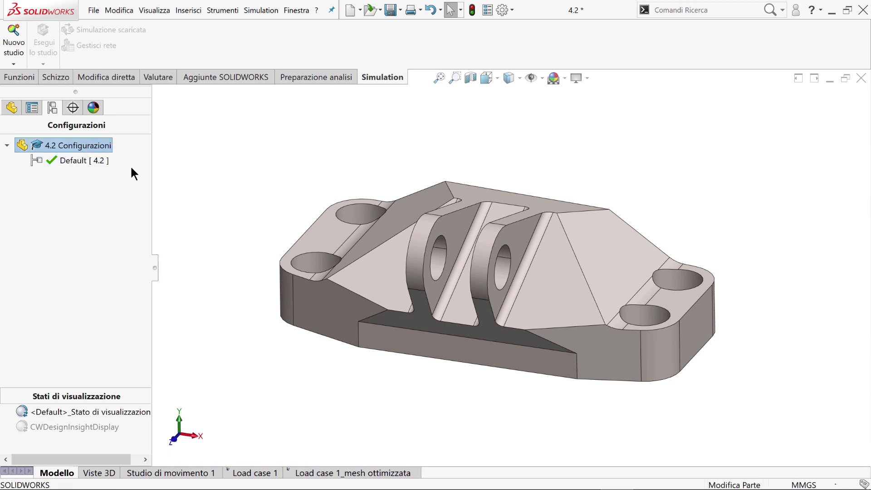
type("Load ca")
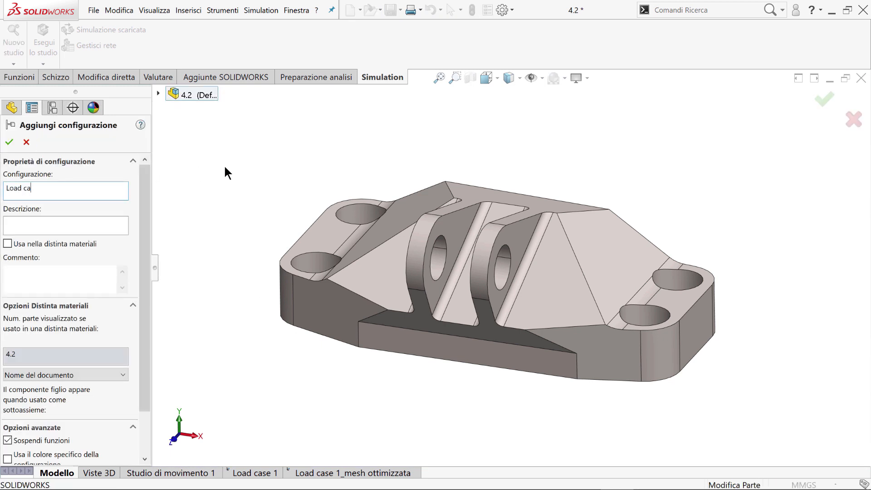
type("se 3")
scroll(147, 178, "down", 3)
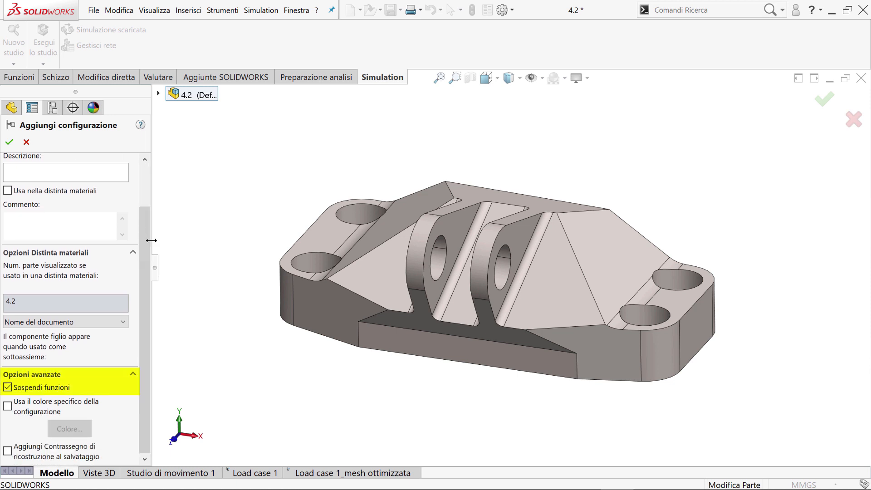
left_click(9, 142)
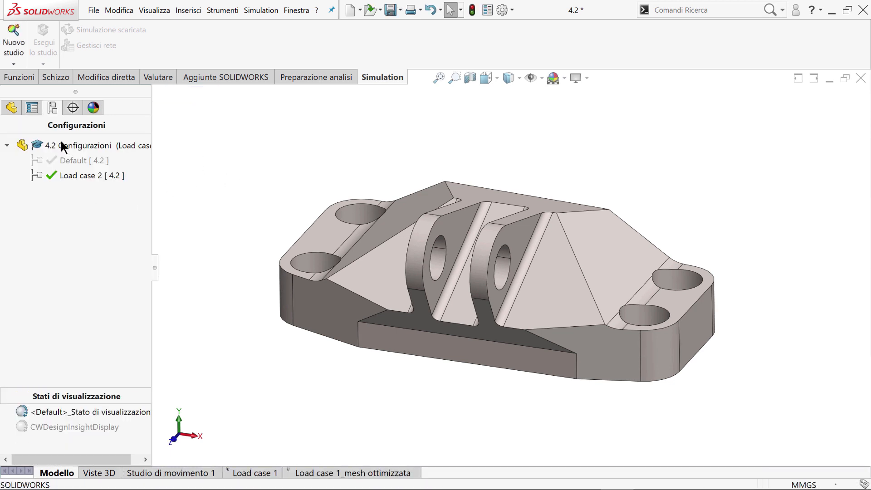
left_click(11, 108)
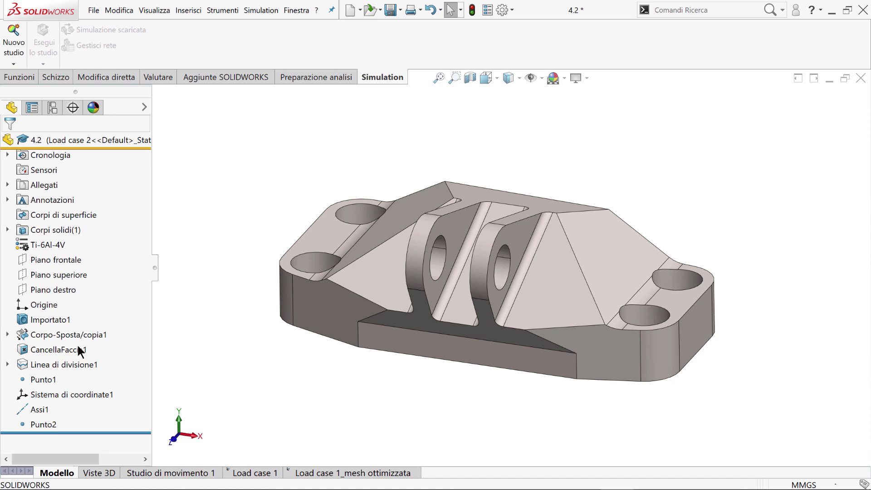
left_click(58, 363)
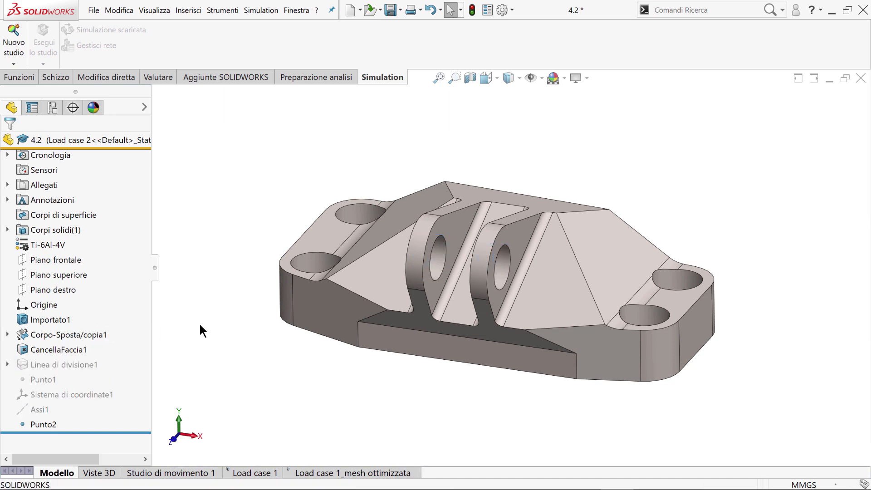
Sketch a vertical line about 19 mm long on the lug's outer side face, joining the hole's upper and lower quadrant points.
middle_click_drag(200, 331, 363, 284)
left_click(463, 236)
left_click(500, 215)
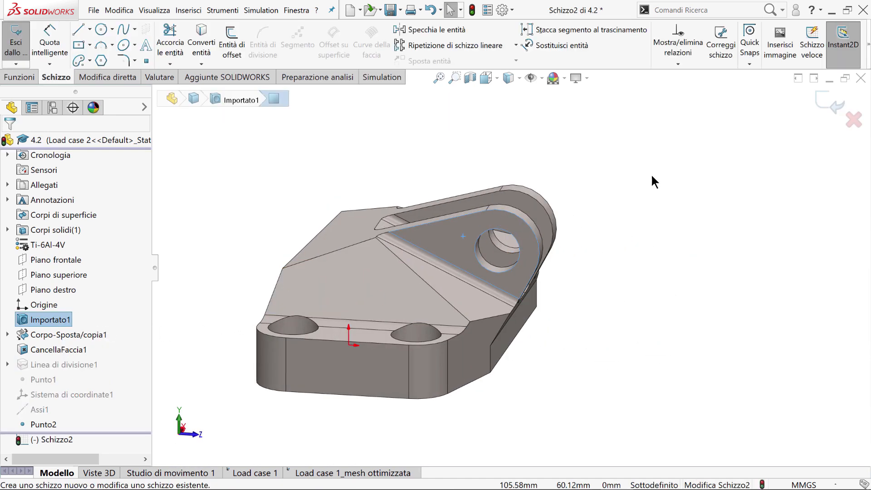
key("s")
left_click(647, 274)
left_click(652, 177)
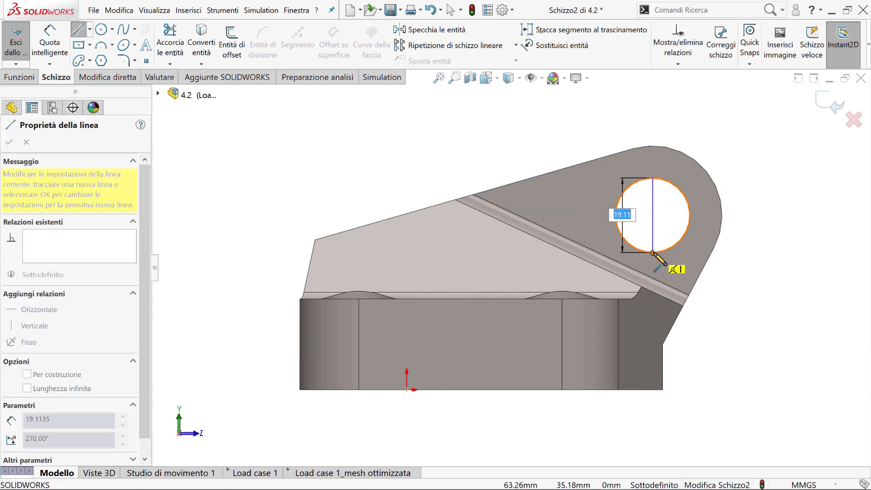
double_click(652, 252)
left_click(831, 107)
Create a Proiezione split line from the vertical line sketch on the inner cylindrical faces of the two lug holes.
left_click(19, 77)
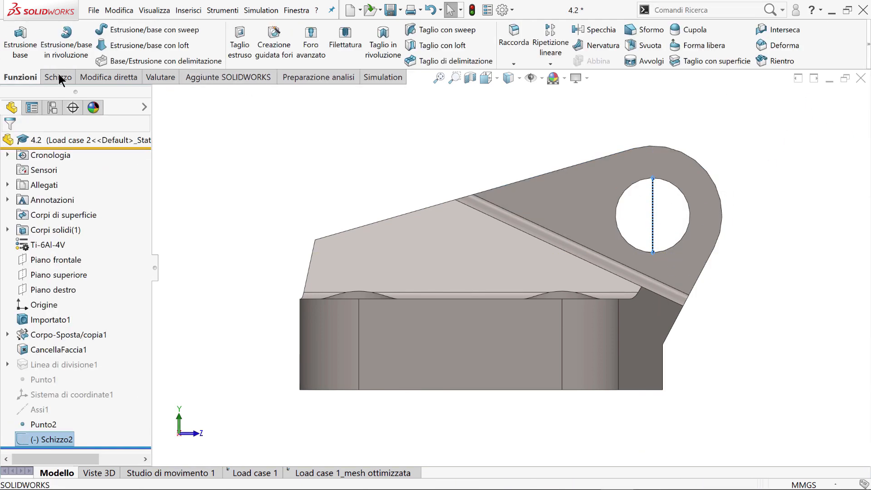
left_click(868, 44)
left_click(762, 109)
left_click(723, 164)
middle_click_drag(724, 164, 647, 249)
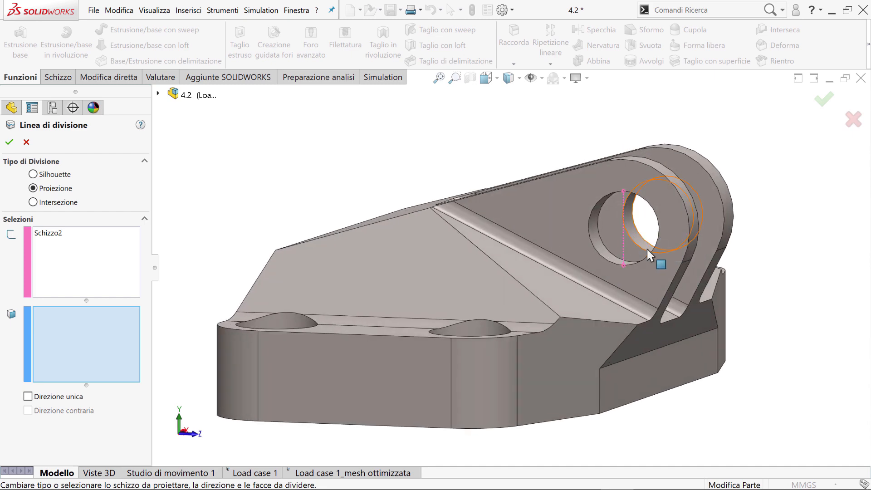
scroll(647, 249, "down", 1)
left_click(647, 249)
left_click(580, 241)
key("Return")
middle_click_drag(549, 186, 605, 253)
scroll(326, 191, "up", 2)
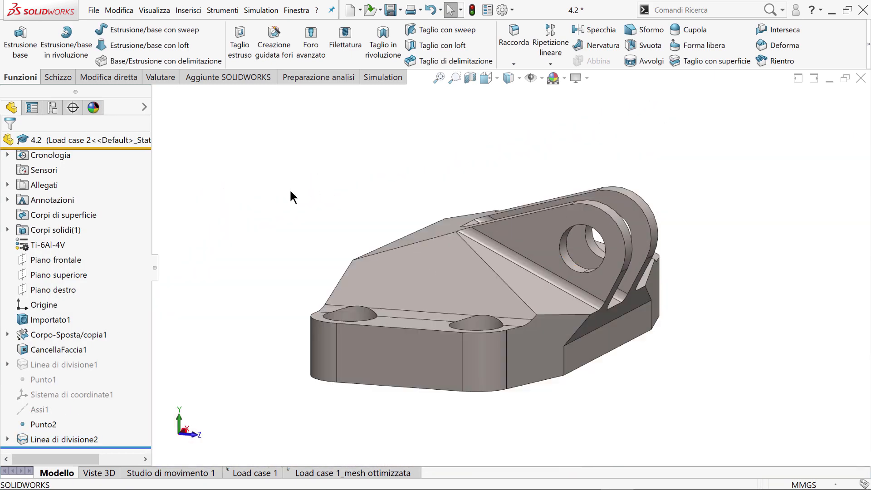
Activate the Default configuration and check its feature suppression, then return to Load case 2 and check its features.
left_click(52, 107)
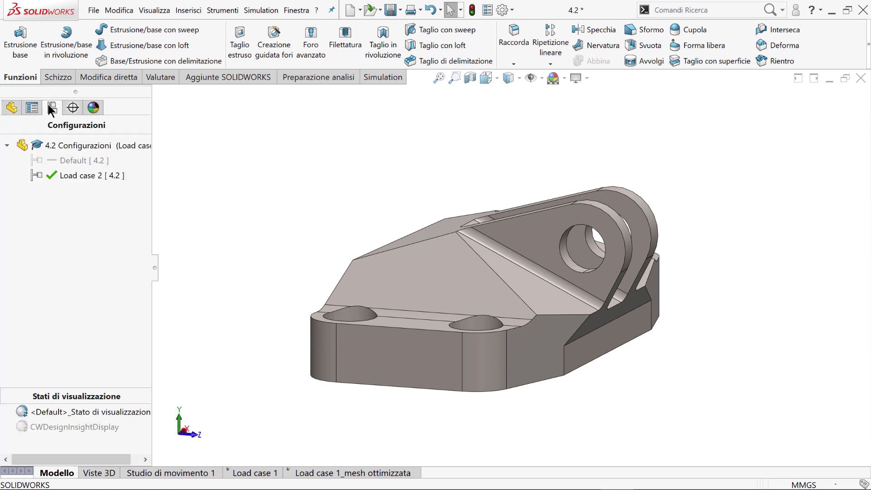
double_click(75, 160)
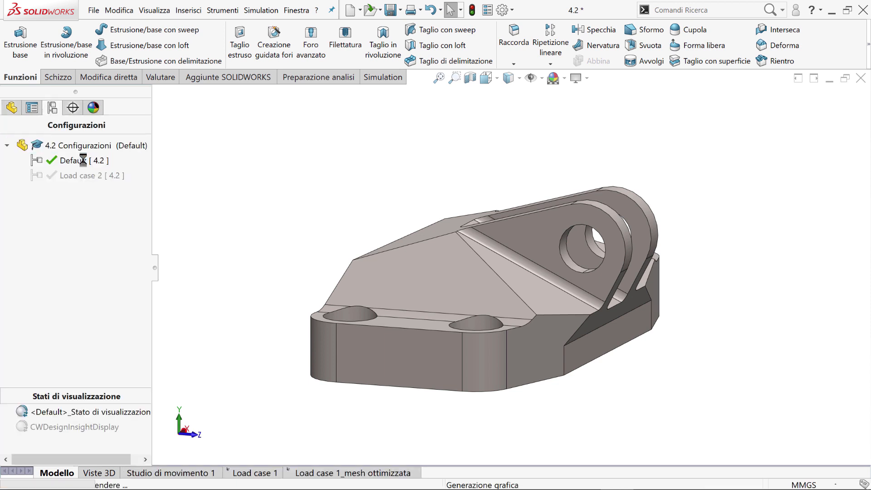
left_click(10, 108)
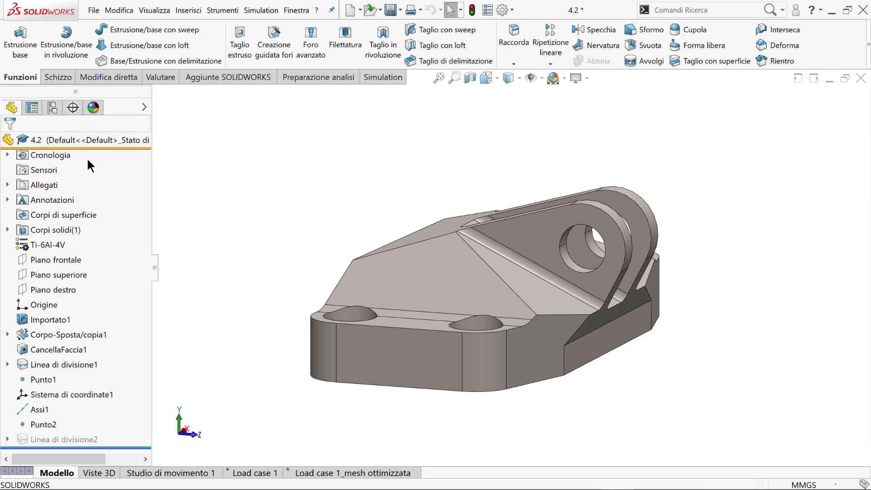
left_click(53, 106)
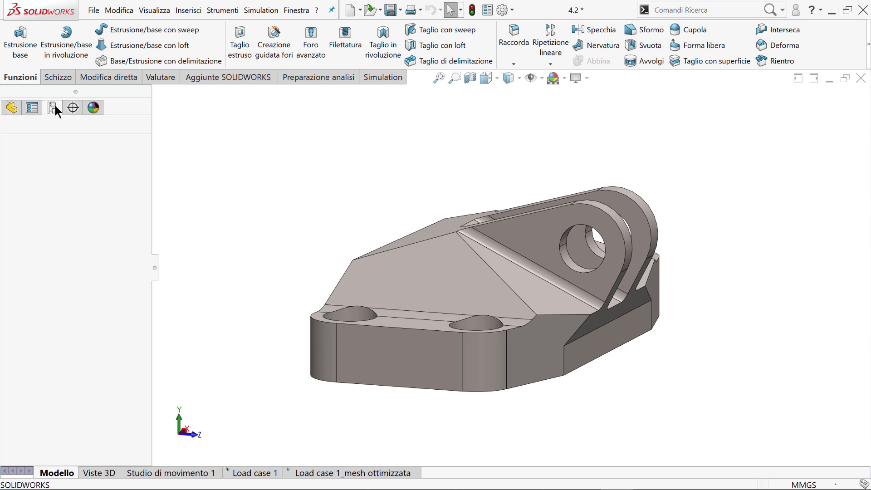
double_click(70, 174)
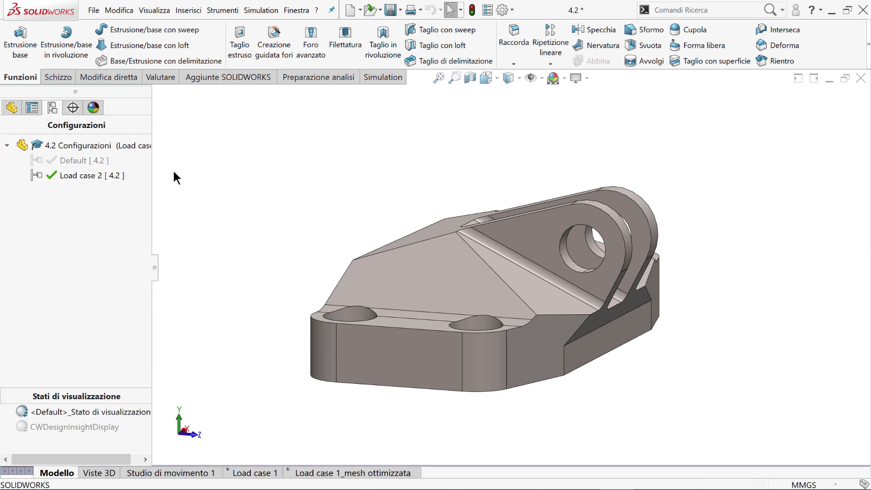
left_click(12, 108)
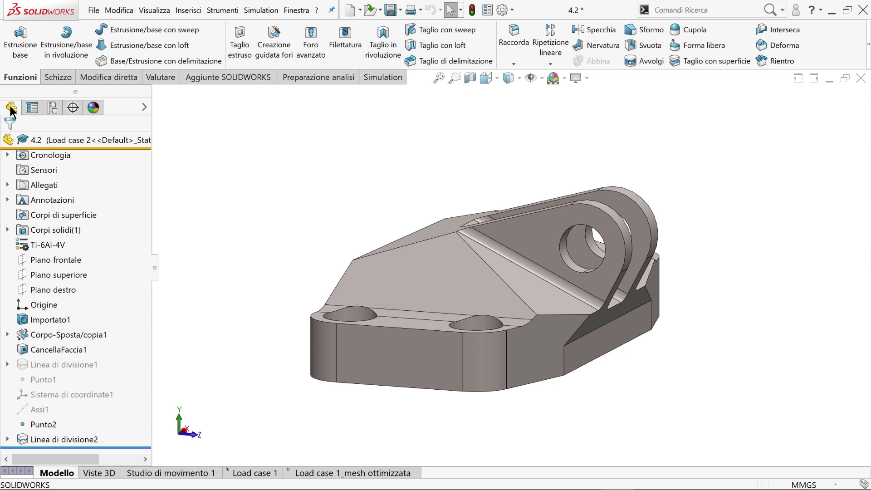
Start a new configuration of the part with Sospendi funzioni enabled, entering Load case as the beginning of its name.
left_click(53, 108)
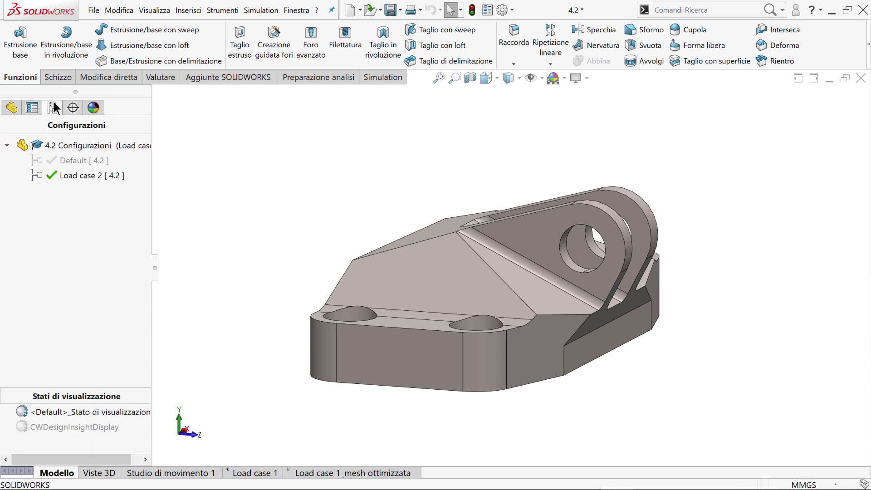
right_click(88, 145)
left_click(129, 169)
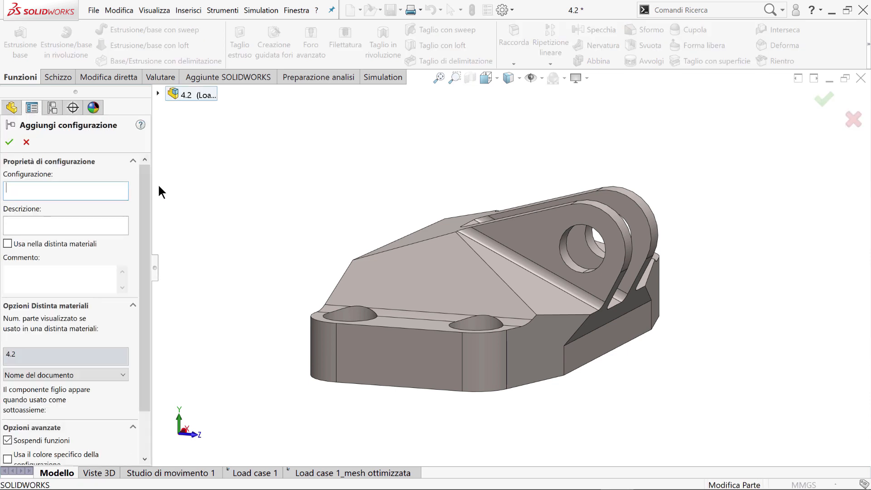
type("Load case 1")
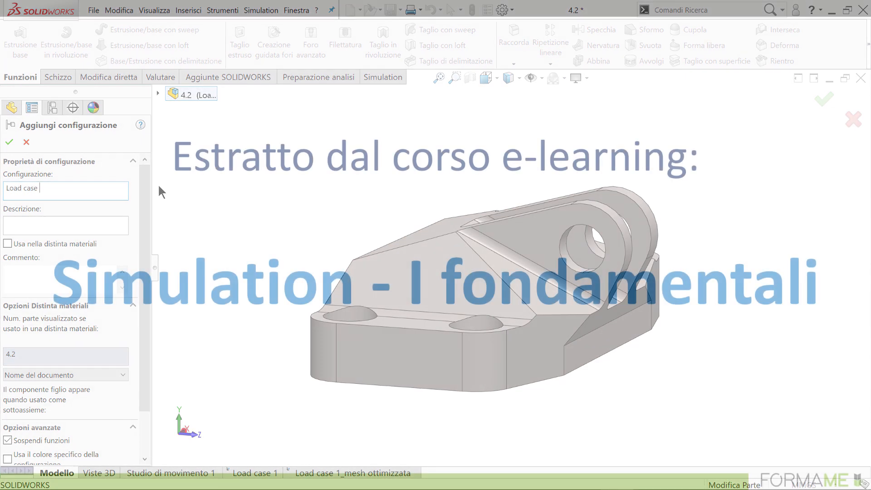